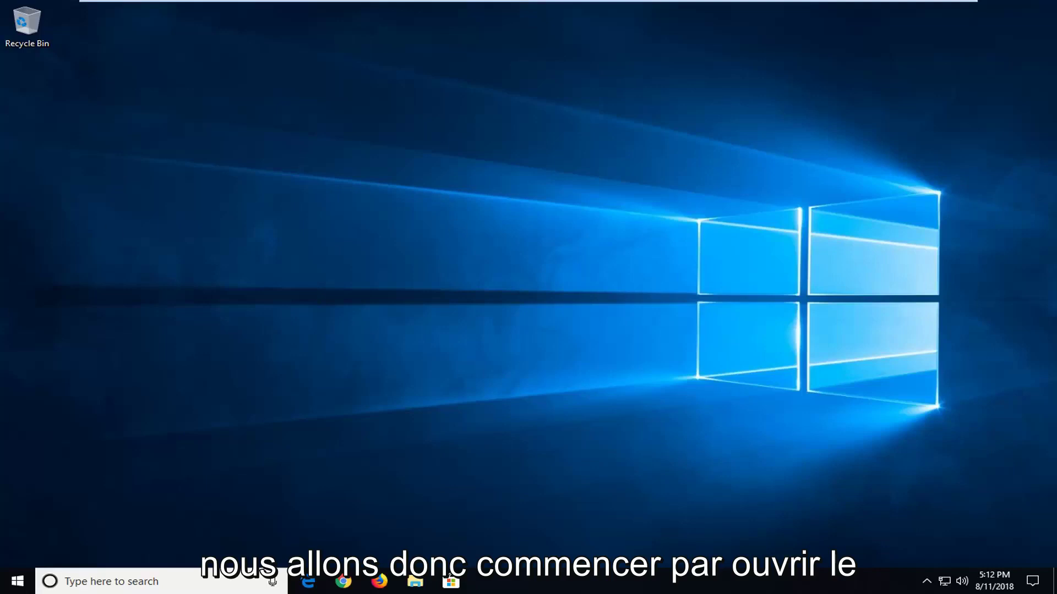
- Search the Start menu for 'services' and launch the Services desktop app
left_click(21, 585)
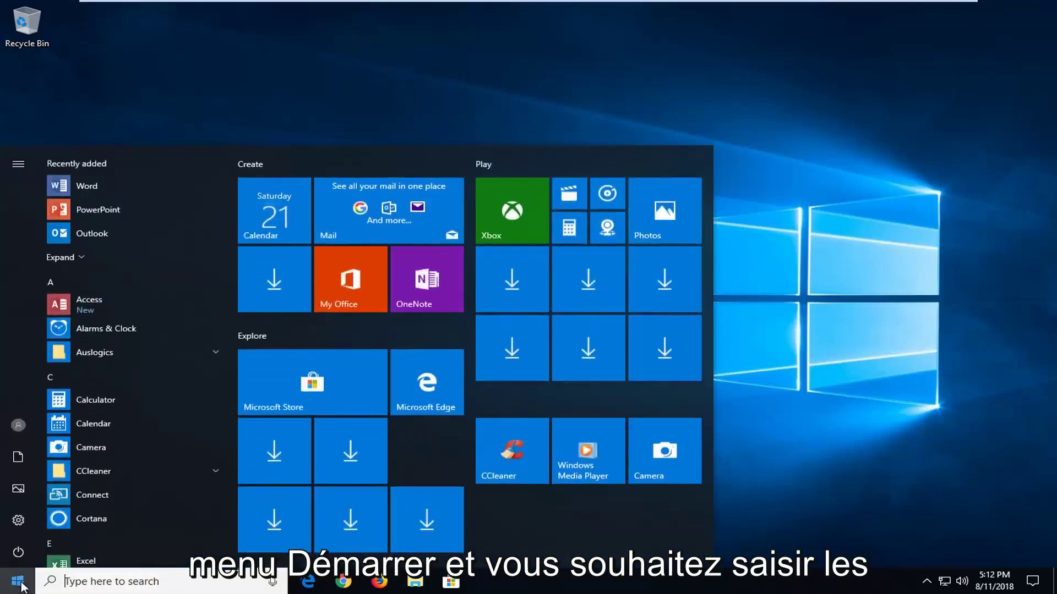
type("services")
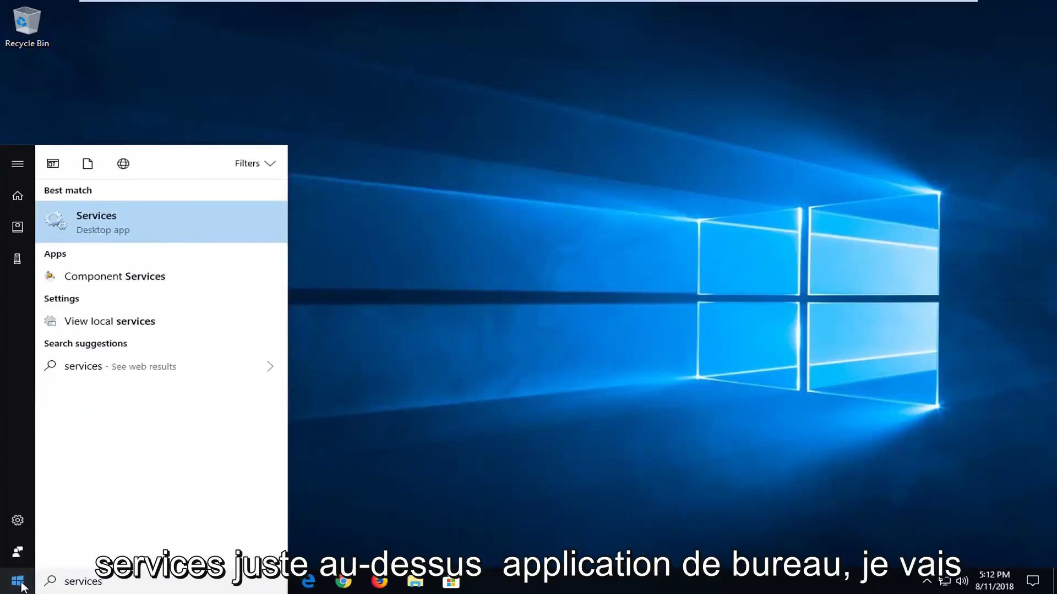
left_click(80, 229)
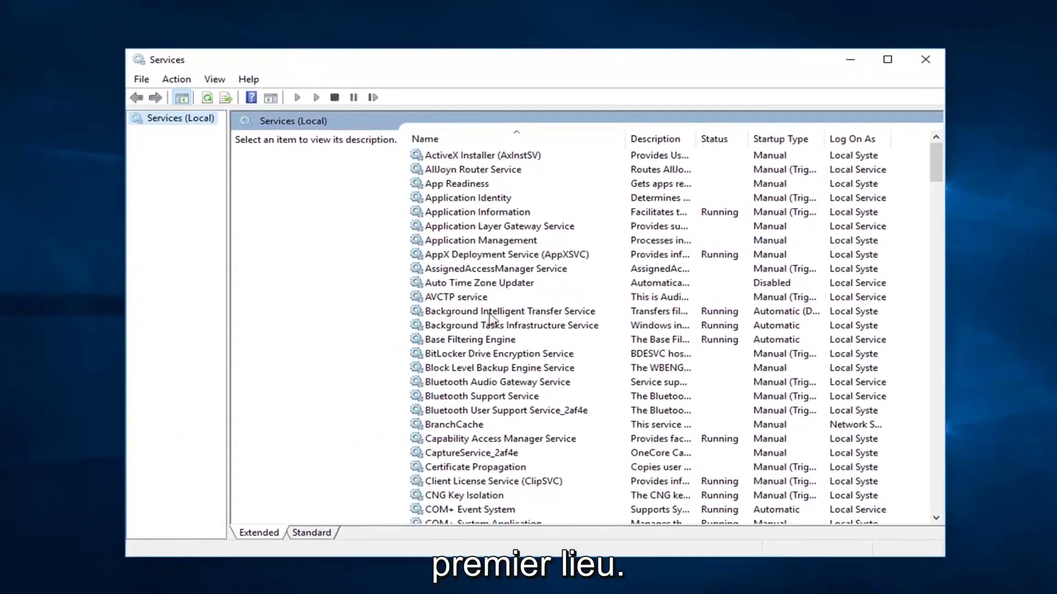
- Set Cryptographic Services' startup type to Automatic and confirm with OK
left_click(462, 468)
scroll(462, 469, "down", 2)
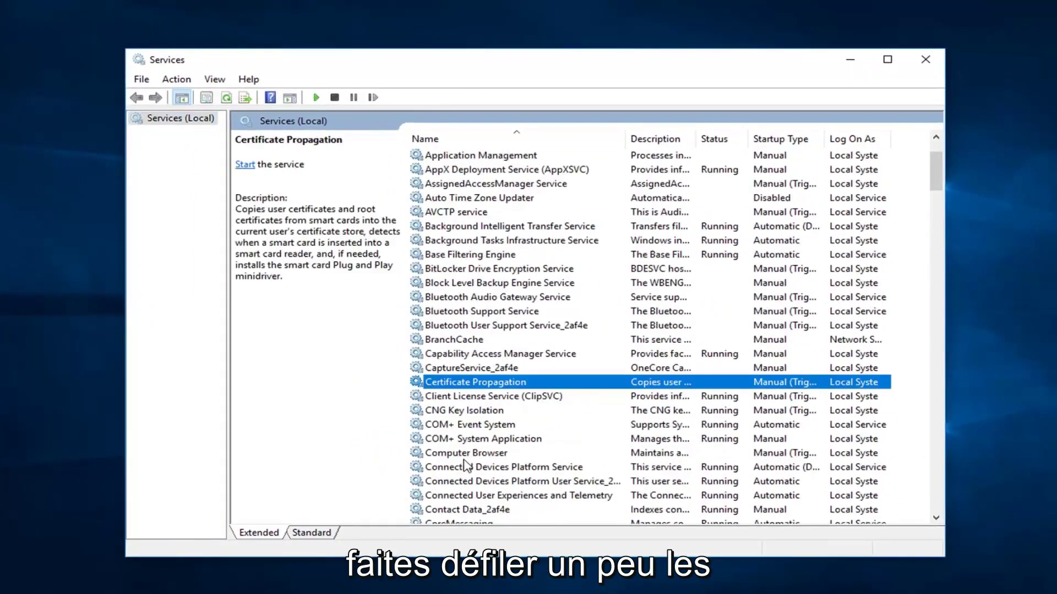
scroll(458, 470, "down", 2)
left_click(453, 469)
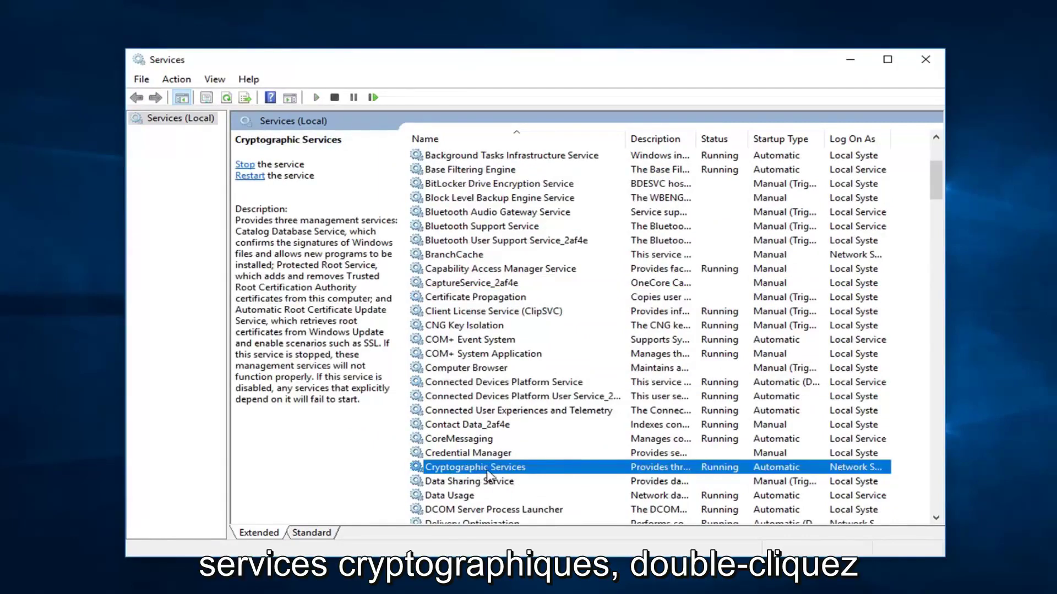
double_click(620, 469)
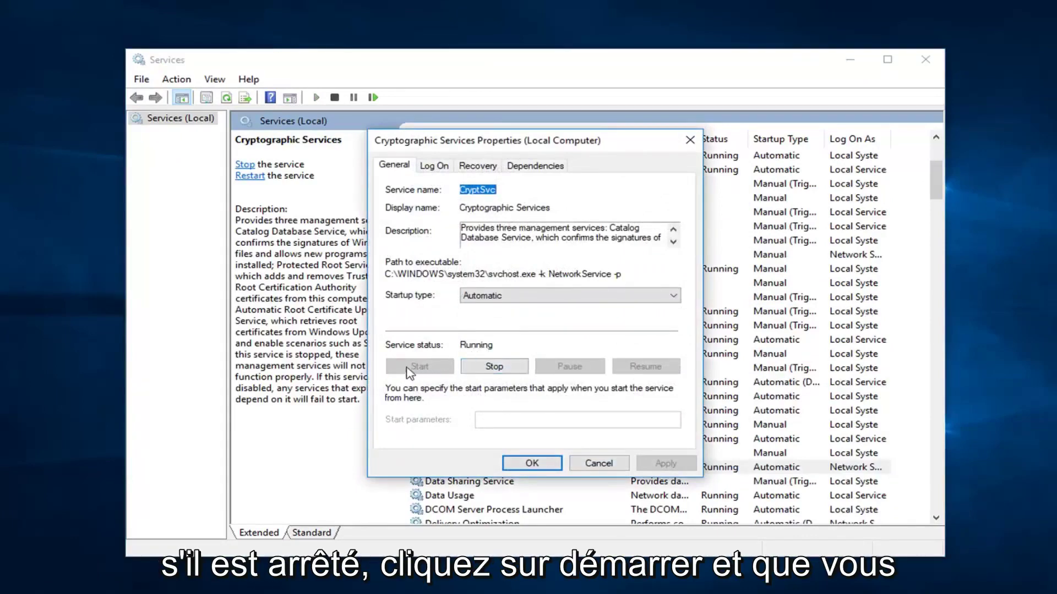
left_click(487, 297)
left_click(473, 319)
left_click(523, 461)
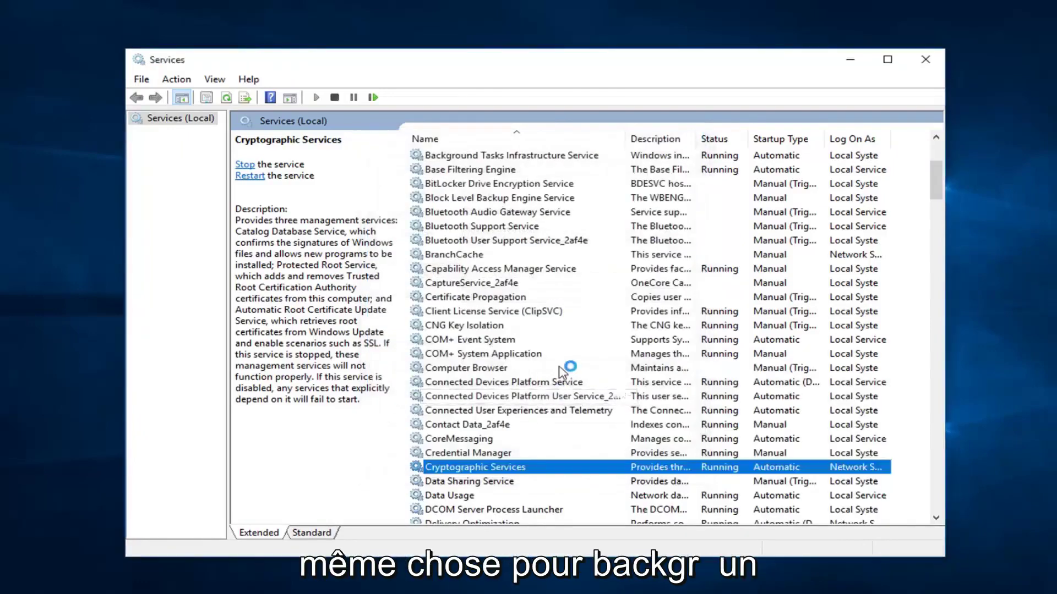
scroll(550, 385, "up", 3)
left_click(457, 269)
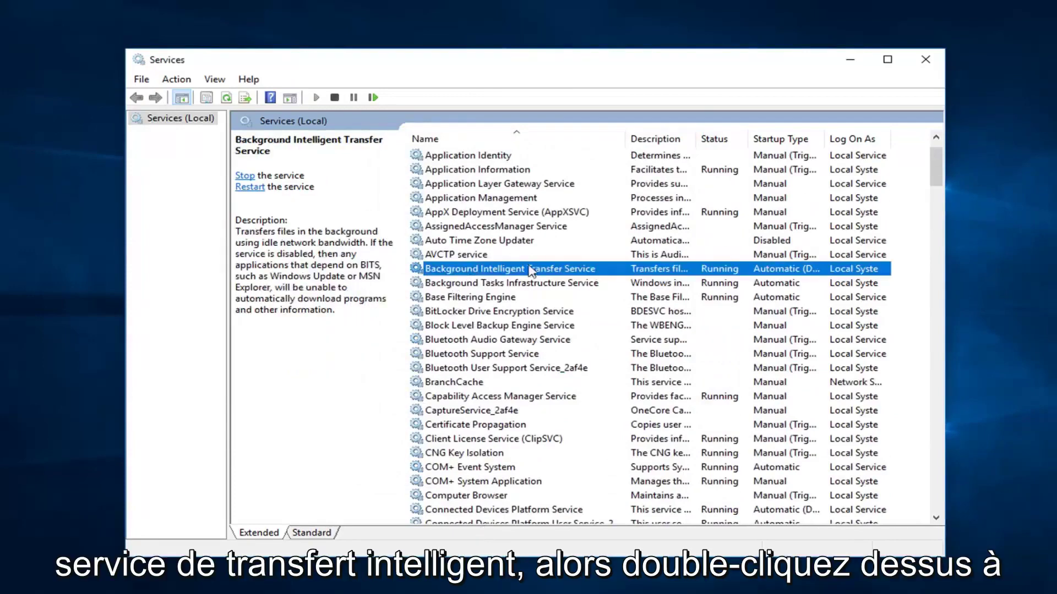
double_click(519, 271)
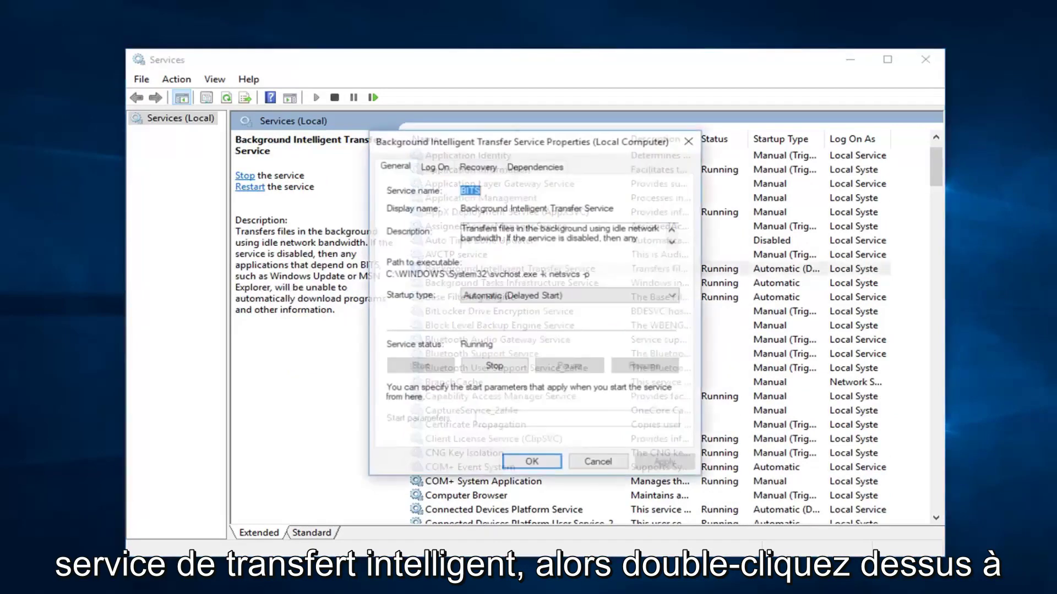
left_click(480, 297)
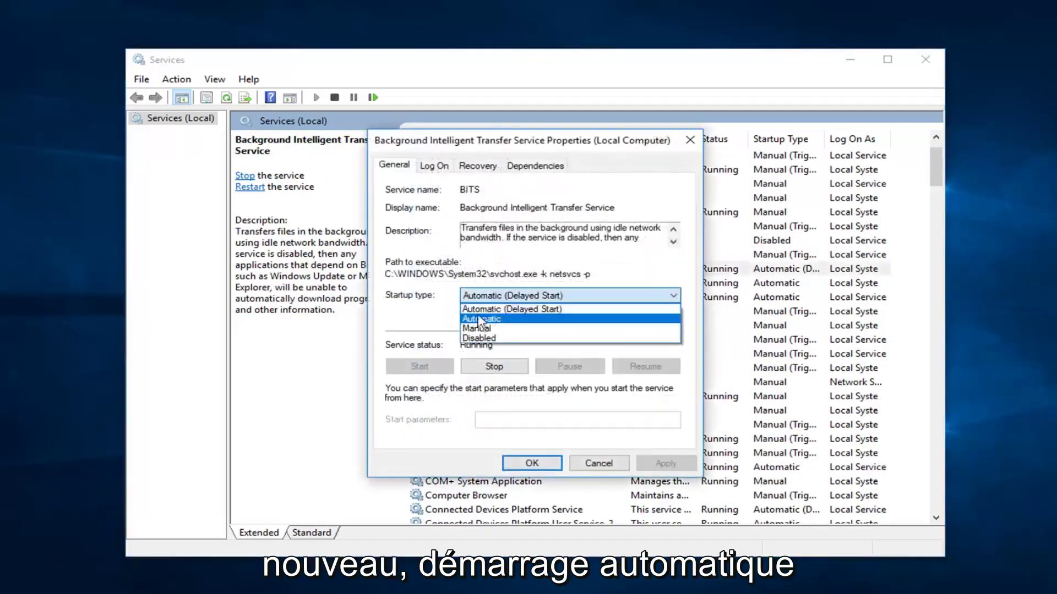
left_click(420, 305)
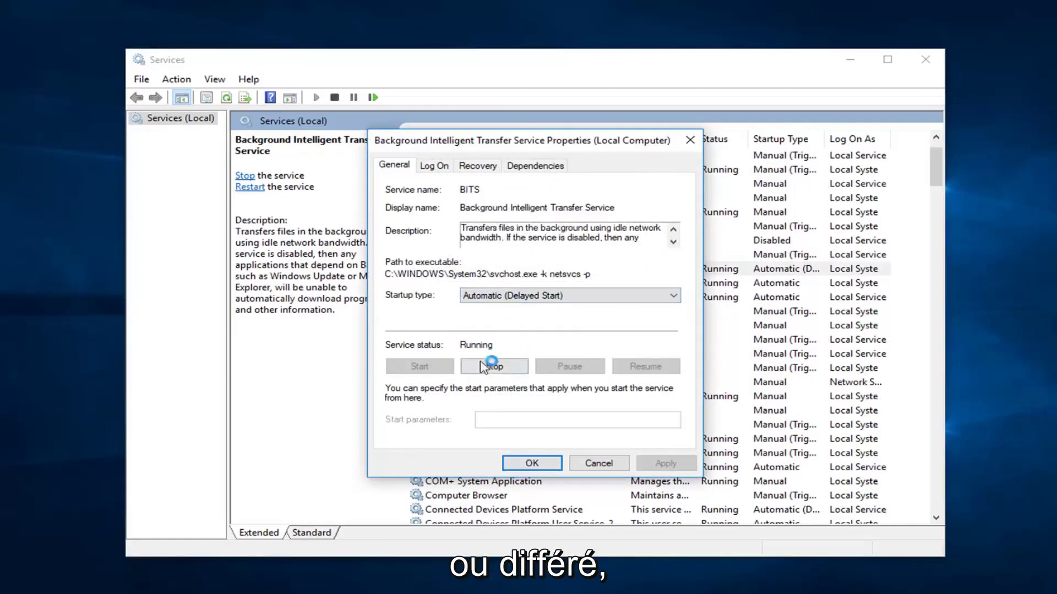
left_click(604, 464)
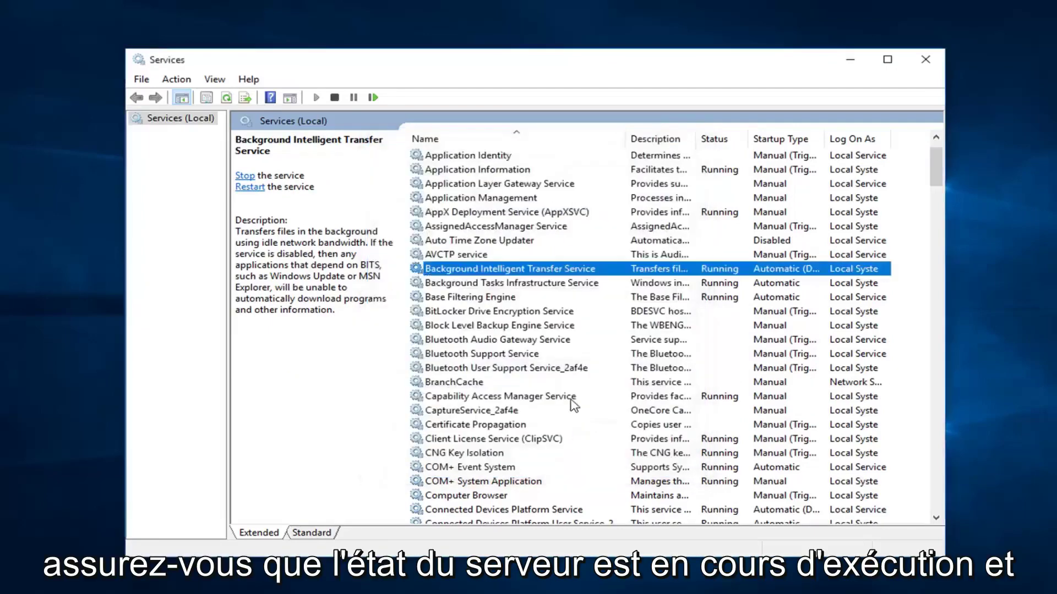
scroll(561, 396, "down", 4)
scroll(561, 396, "down", 20)
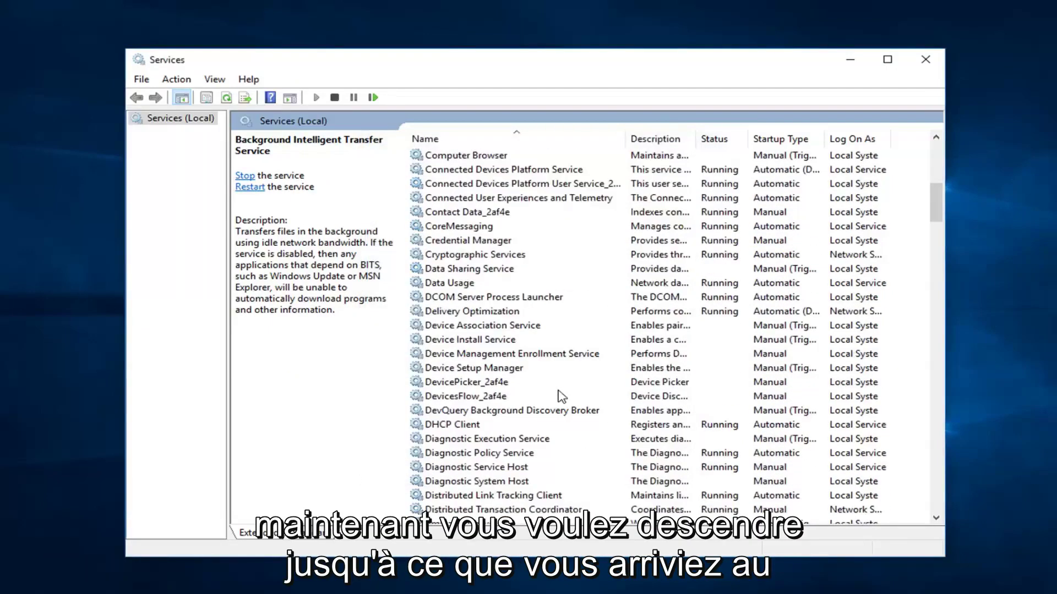
scroll(557, 388, "down", 20)
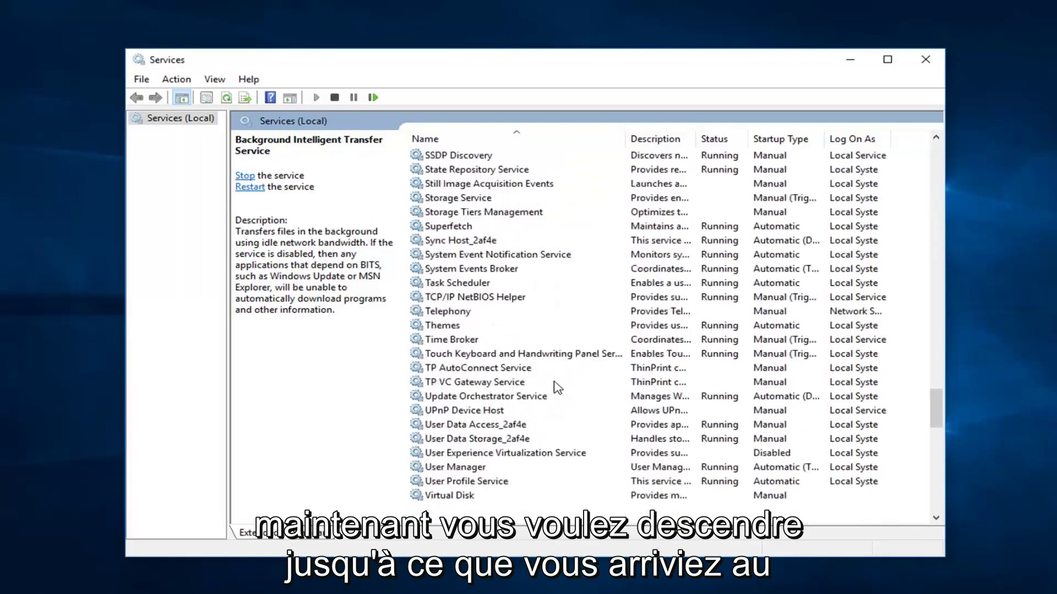
scroll(479, 380, "down", 8)
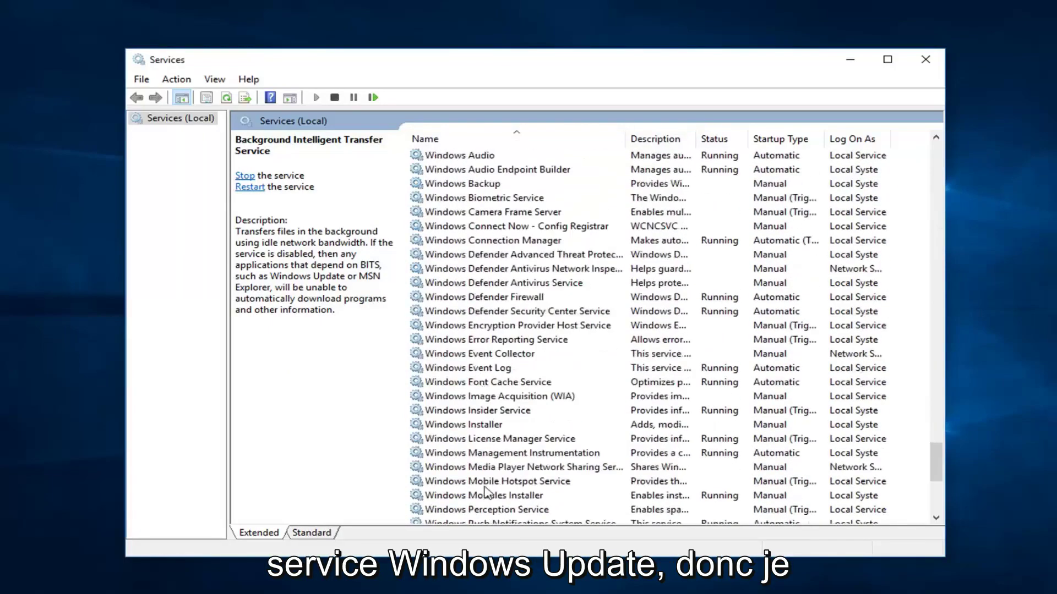
- Set Windows Update startup type to Automatic, apply it, and close the Services console
left_click(464, 397)
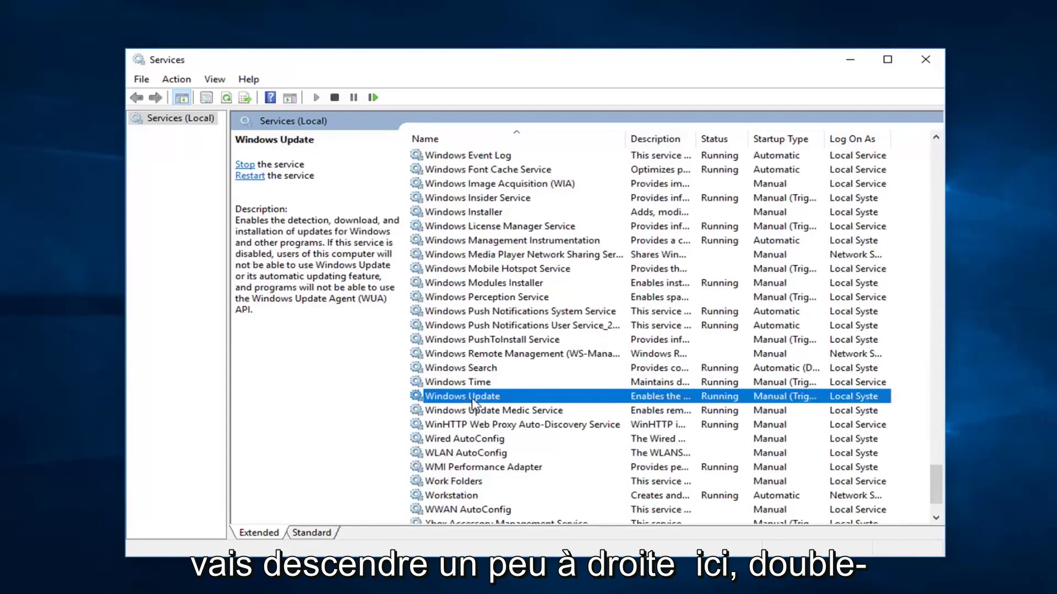
double_click(465, 397)
left_click(562, 296)
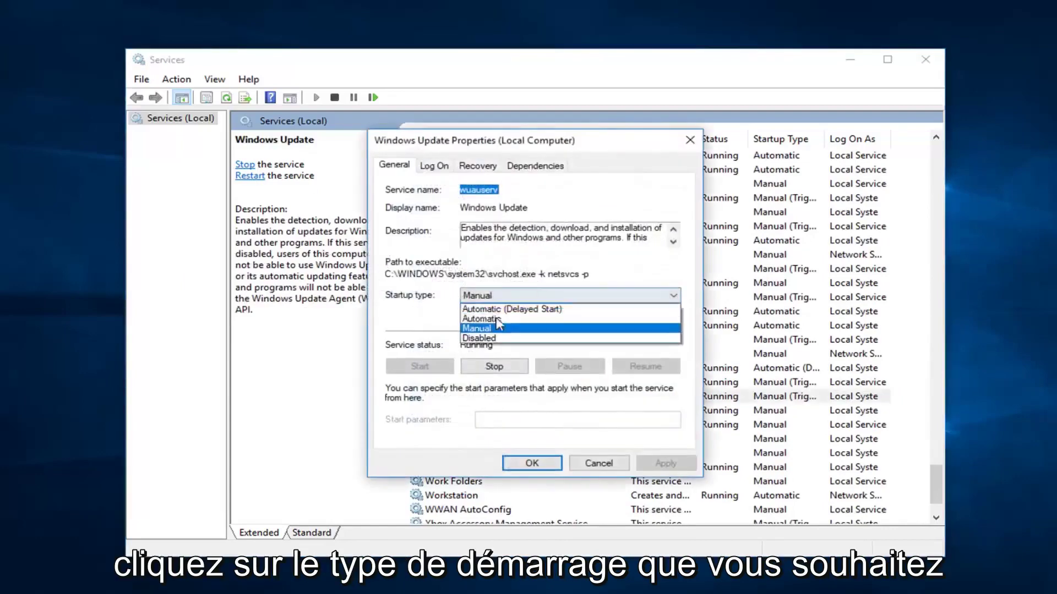
left_click(472, 315)
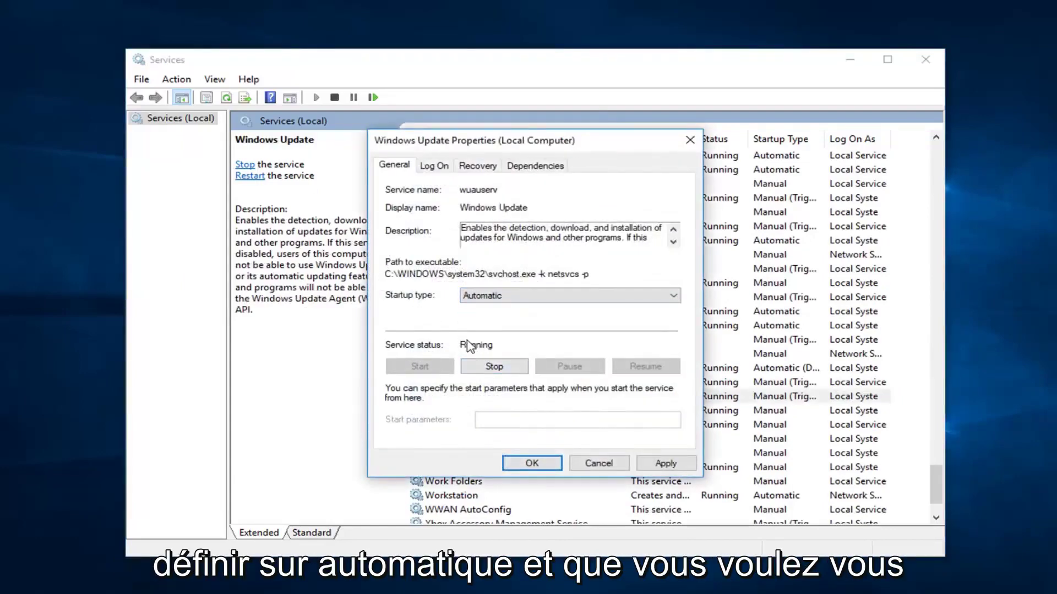
left_click(666, 464)
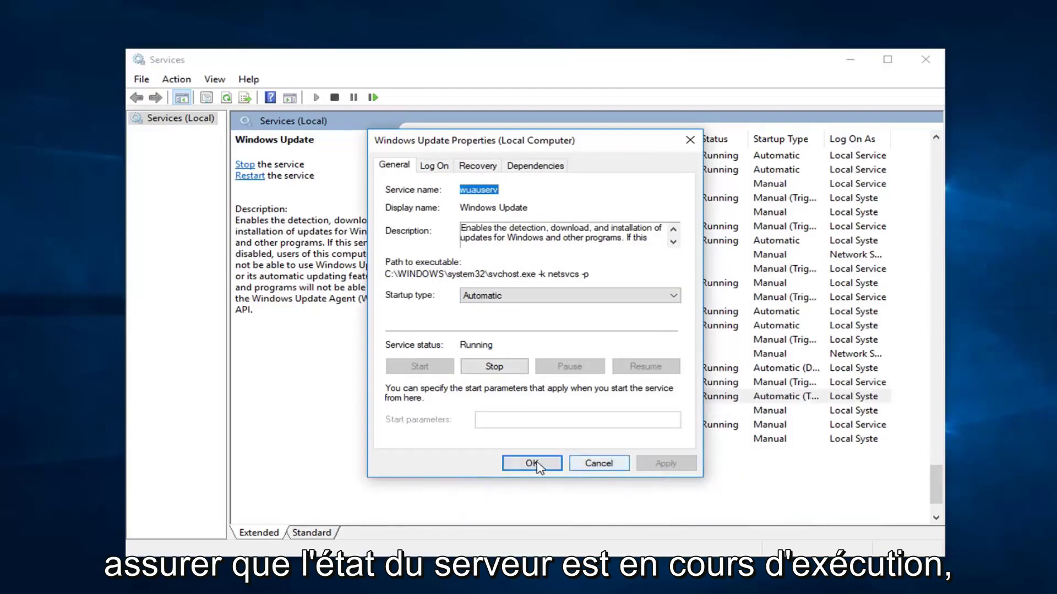
left_click(531, 464)
left_click(925, 59)
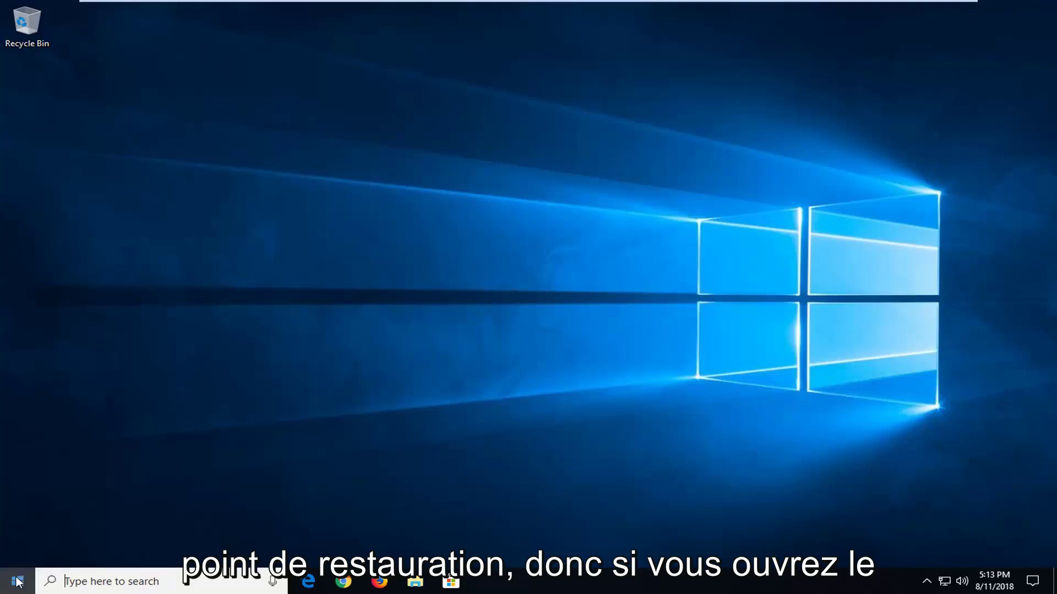
- Search 'system restore' and open Create a restore point in System Properties
left_click(17, 581)
type("s")
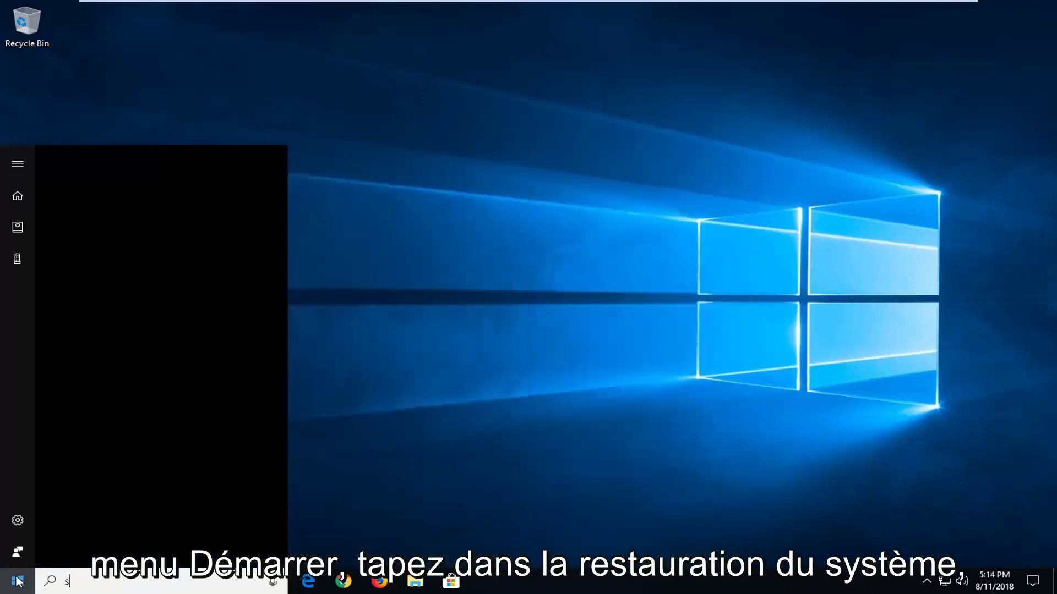
type("ystem restore")
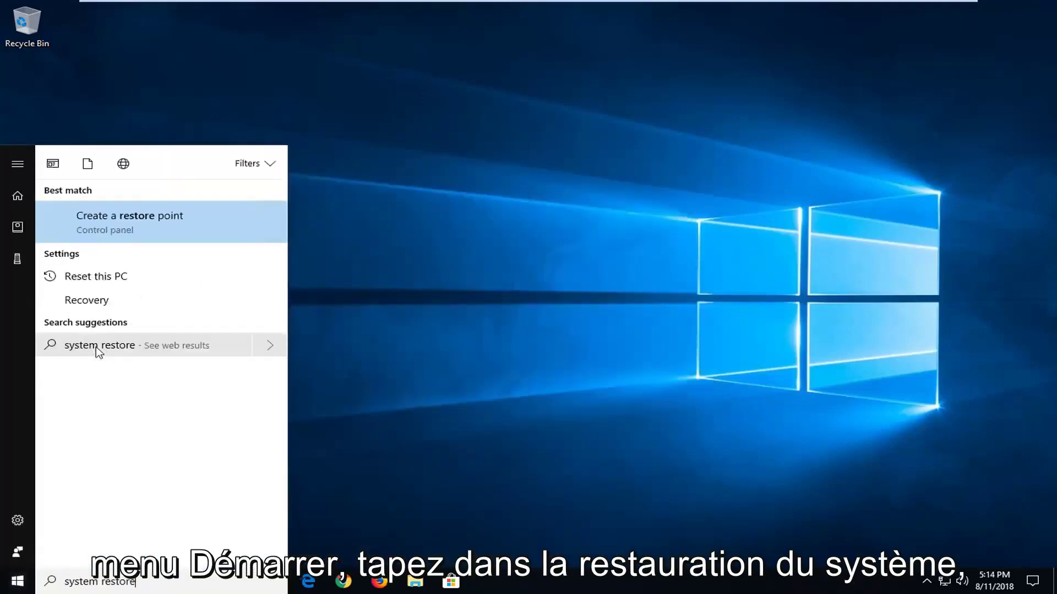
left_click(122, 228)
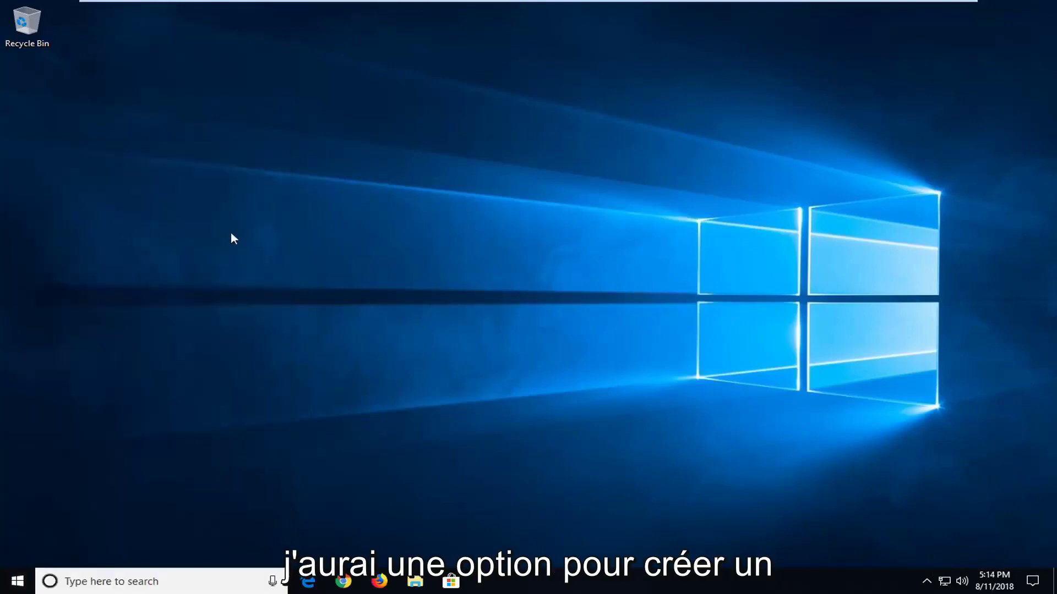
left_click_drag(210, 31, 468, 83)
- Turn on system protection for Local Disk (C:), then check System Restore and close it
left_click(510, 303)
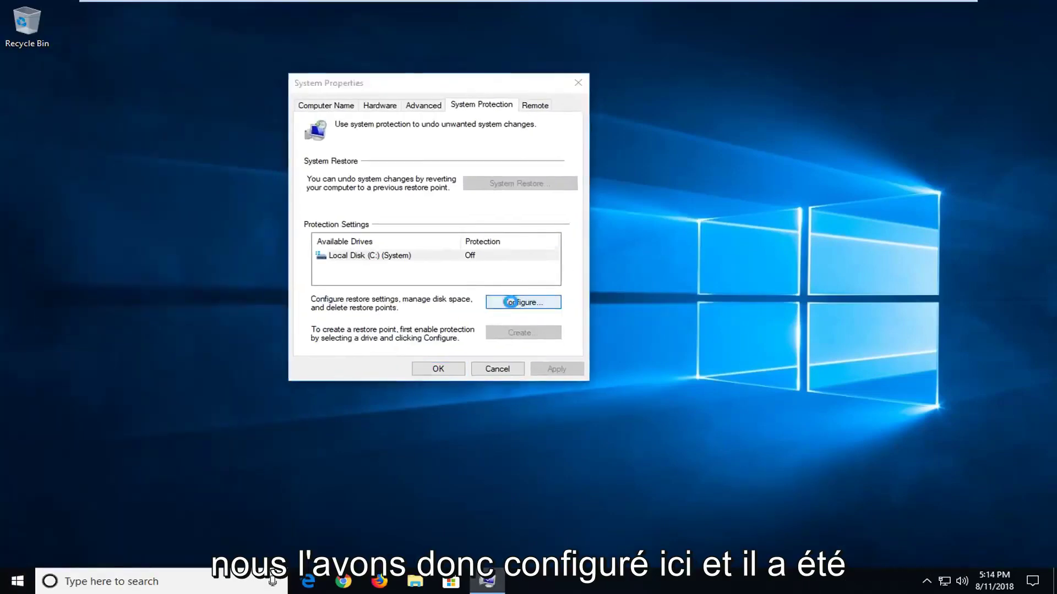
left_click(371, 177)
left_click(567, 394)
left_click(475, 397)
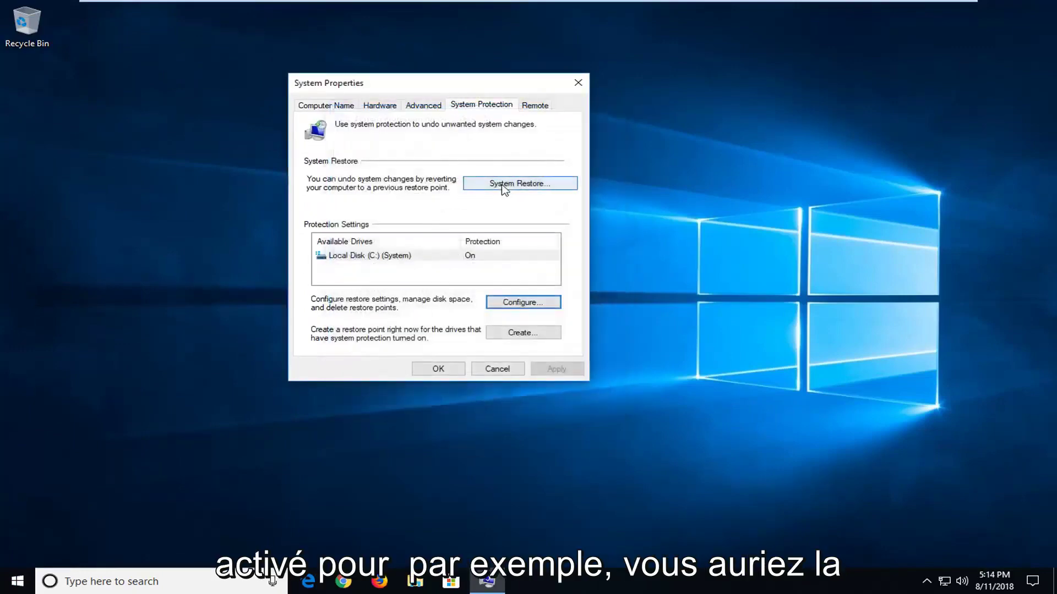
left_click(511, 189)
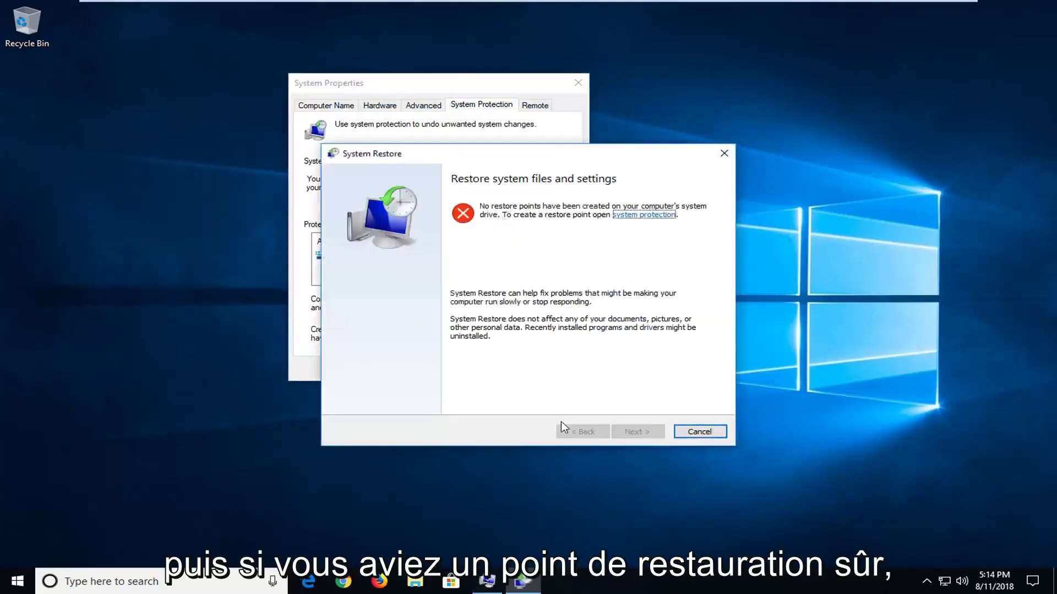
left_click(724, 153)
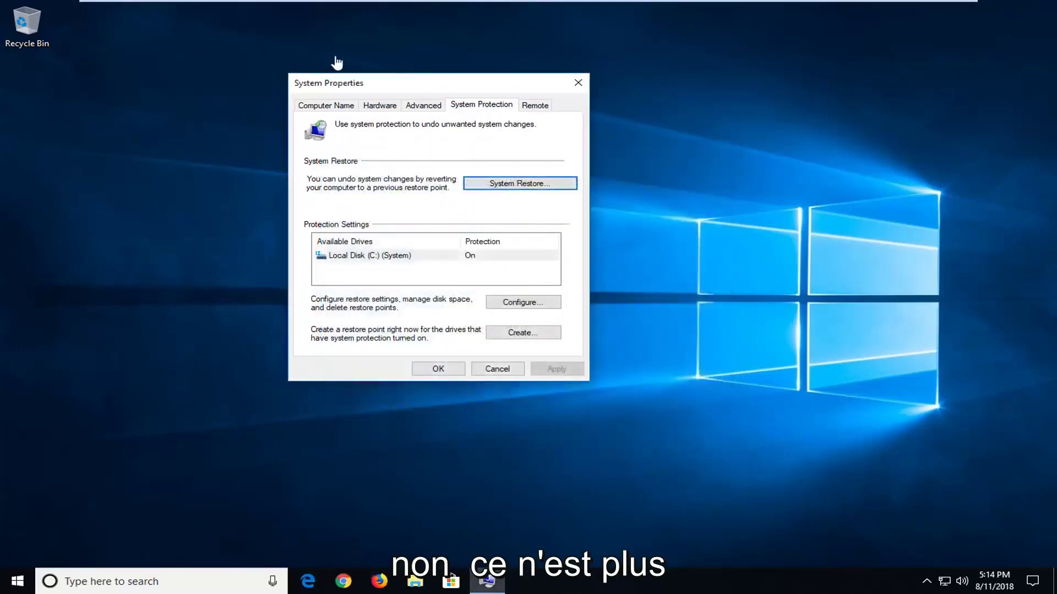
- Close System Properties and launch Command Prompt as administrator from a 'cmd' search
left_click(577, 82)
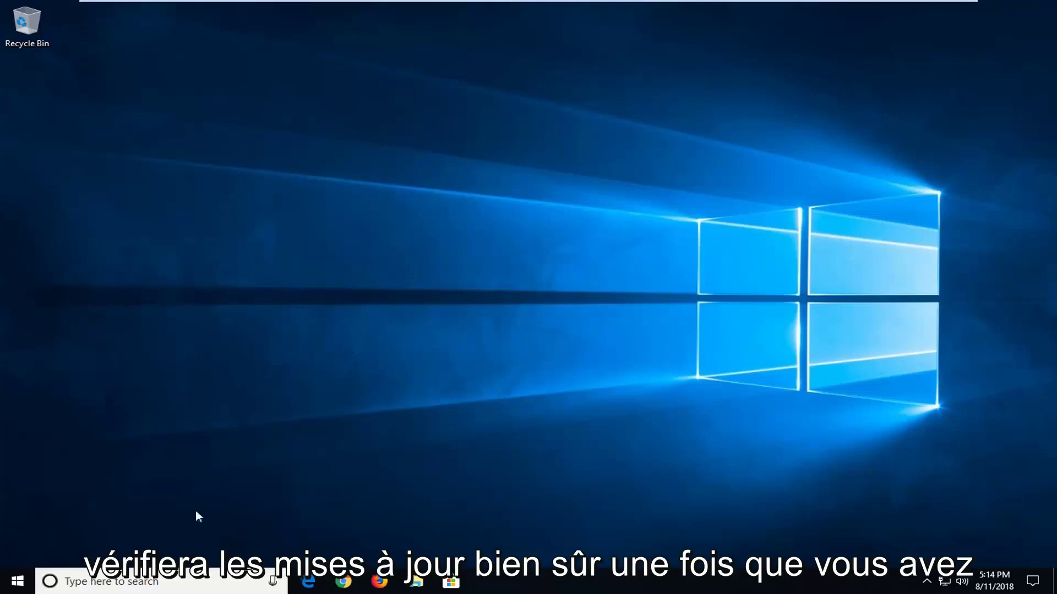
left_click(29, 587)
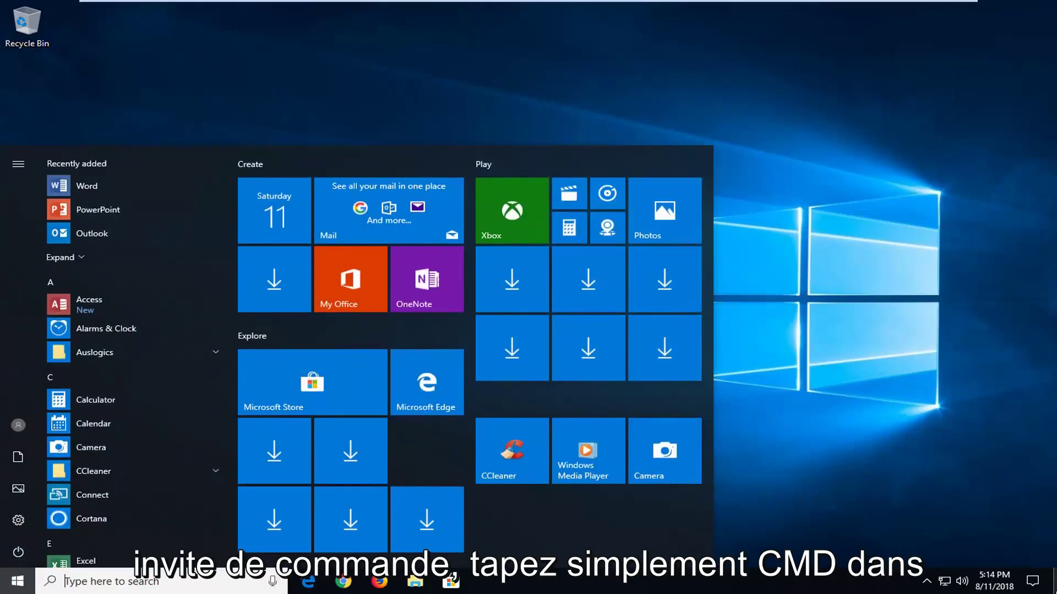
key("Escape")
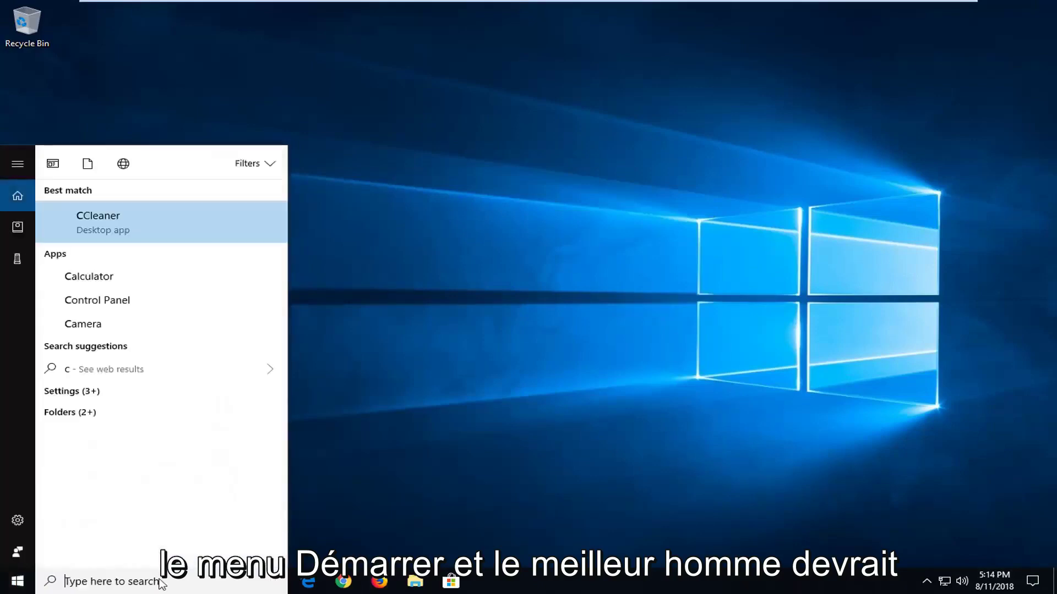
type("cmd")
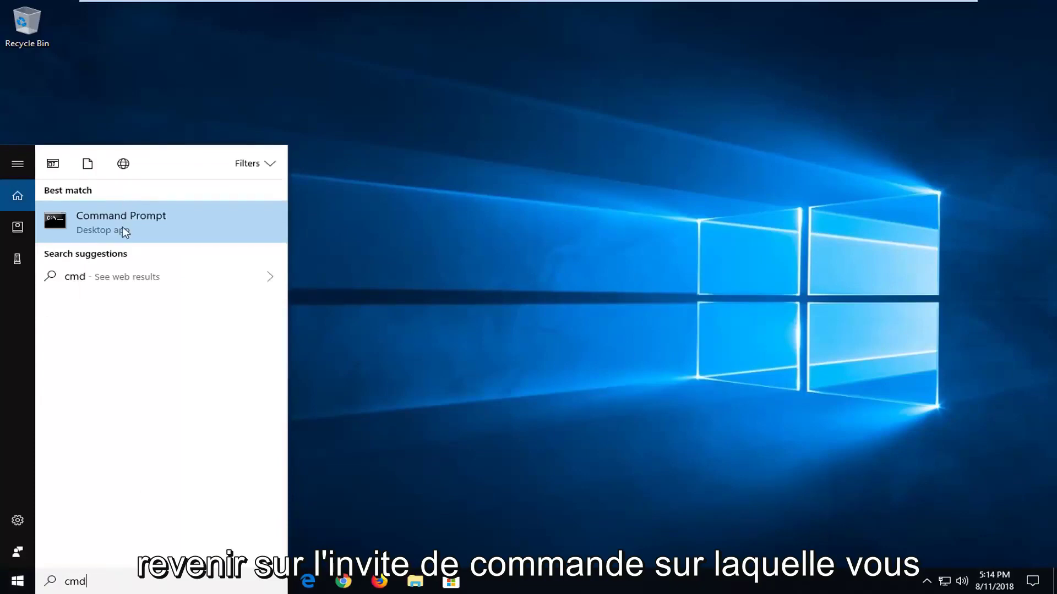
right_click(122, 228)
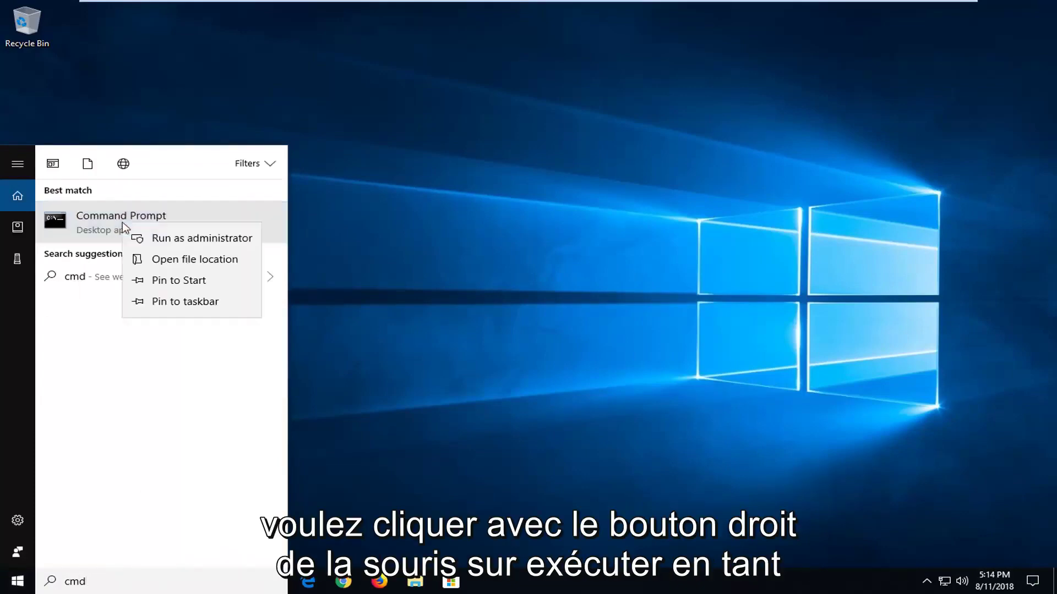
left_click(161, 238)
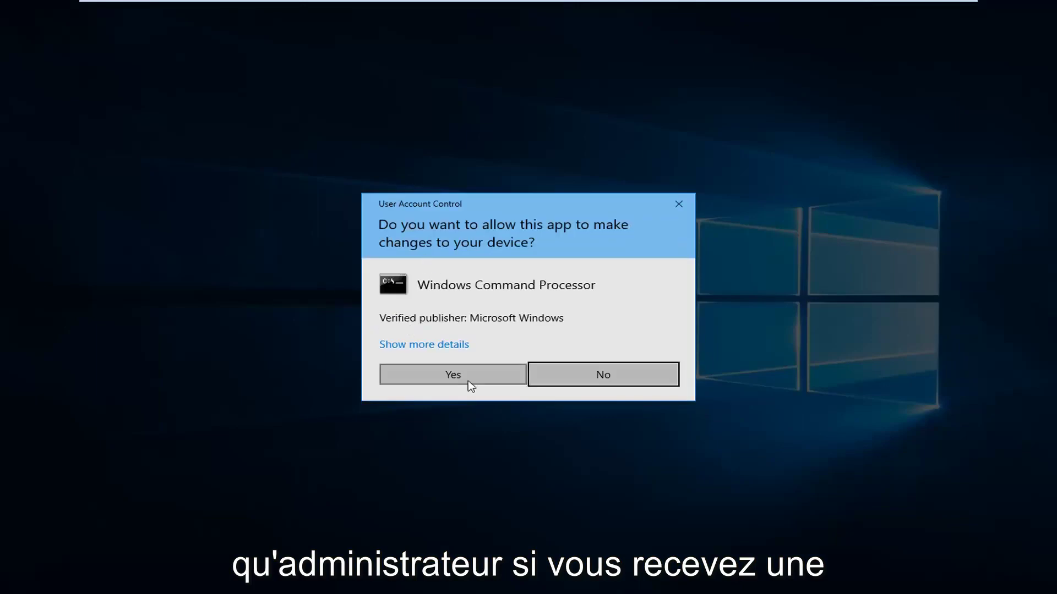
- Approve the UAC prompt and run Dism /Online /Cleanup-Image /RestoreHealth
left_click(471, 375)
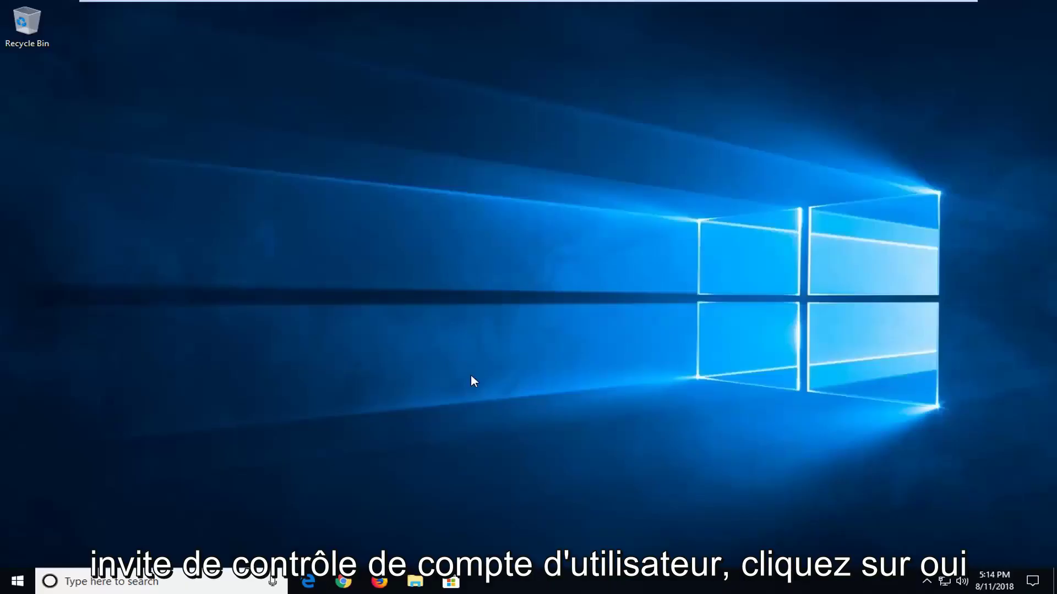
left_click_drag(346, 71, 468, 104)
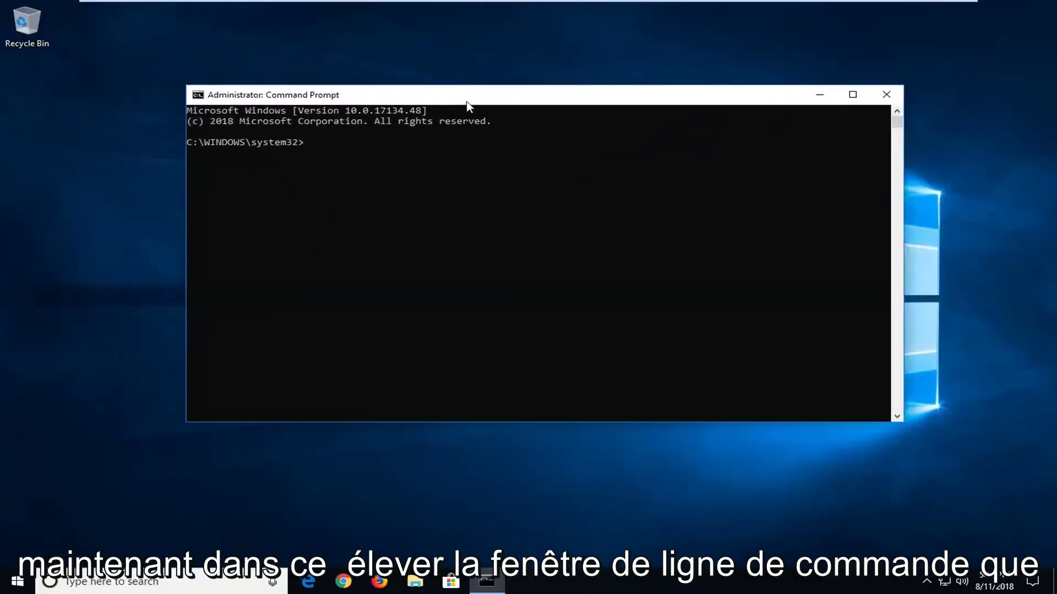
type("Dism")
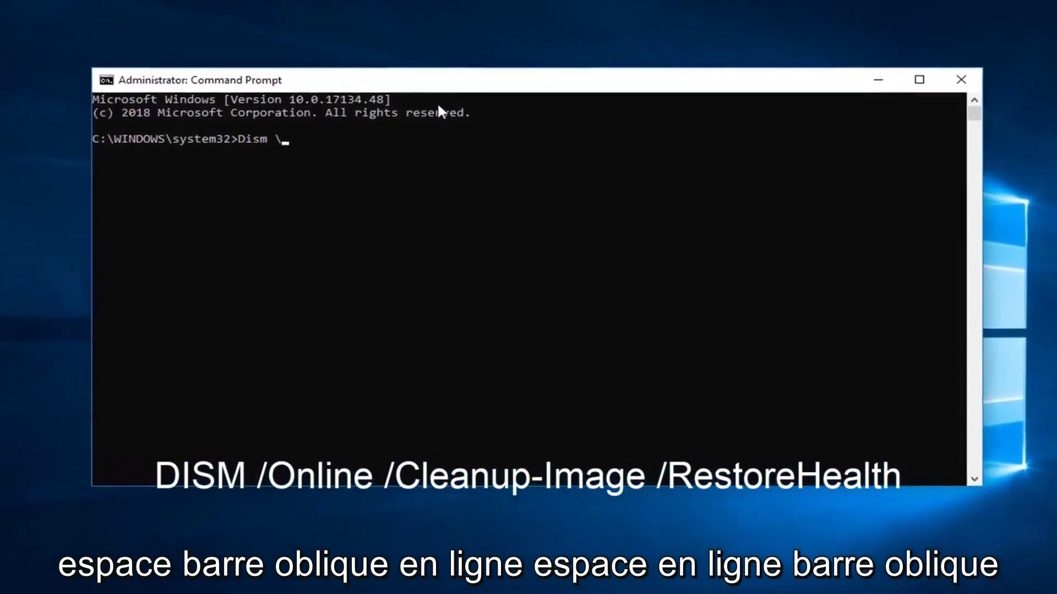
type(" /Online /Cleanup-Im")
key("BackSpace")
key("BackSpace")
type("Image /RestoreHealth")
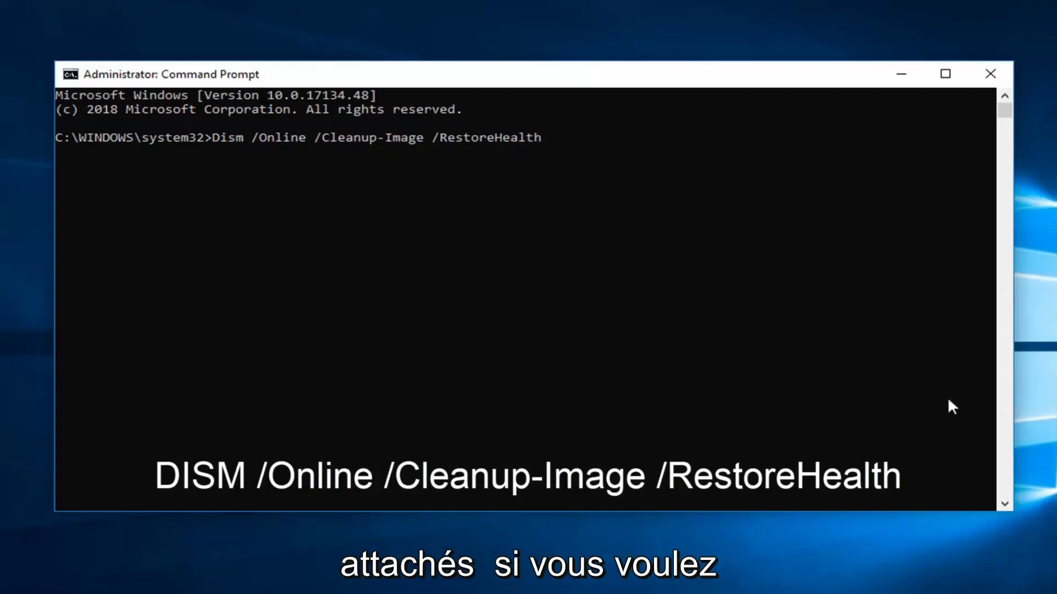
key("Return")
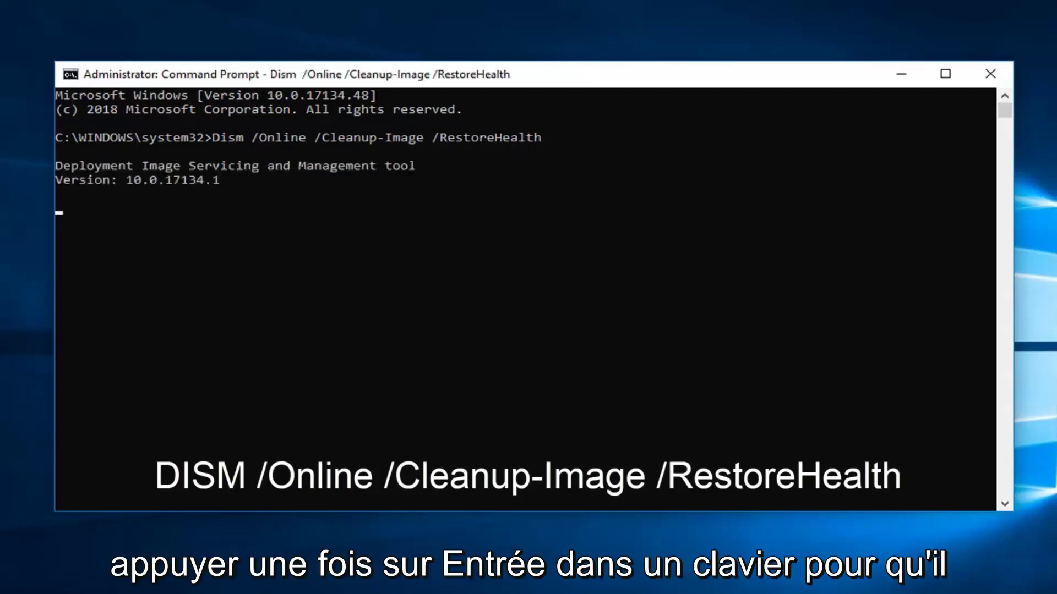